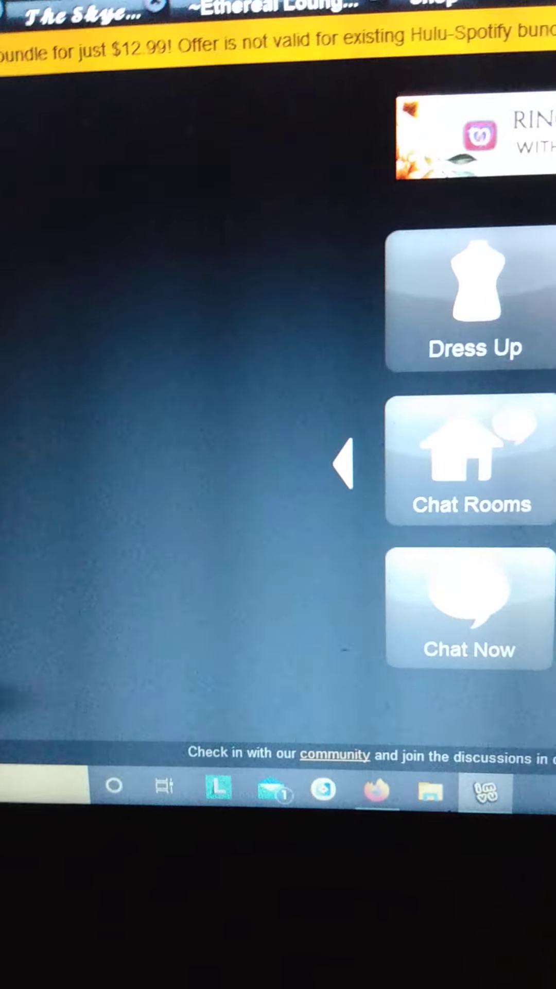
Step: Return to the chat room scene with the SkyeEthereal avatar, then switch to the web browser
{"action": "left_click", "coordinate": [68, 23]}
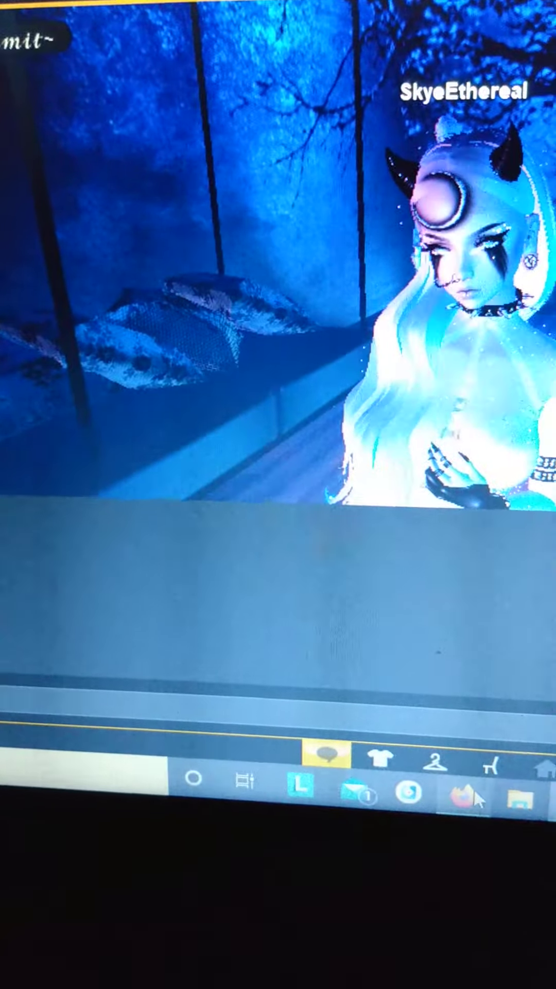
{"action": "left_click", "coordinate": [468, 799]}
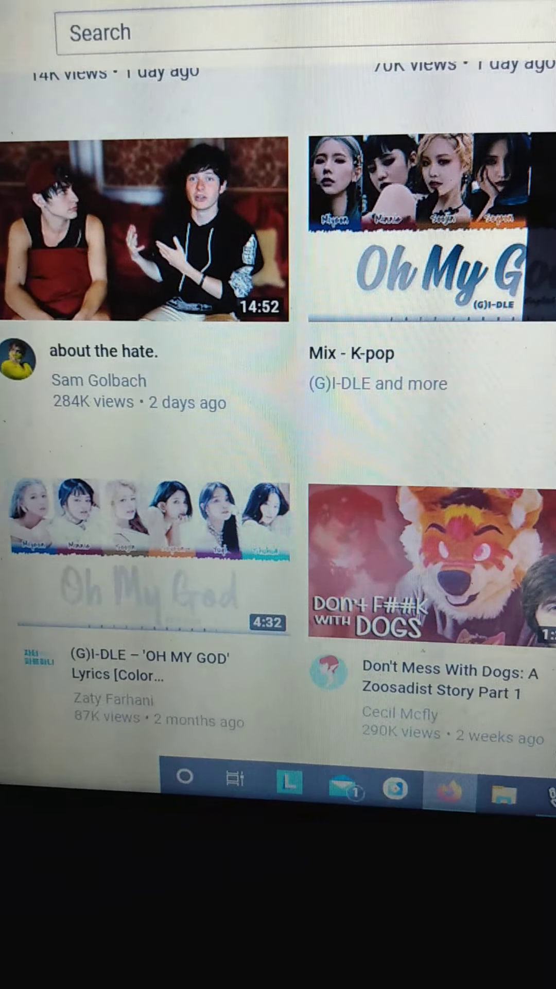
Step: Open a new Firefox tab and go to the suggested imvu.com site
{"action": "key", "text": "ctrl+t"}
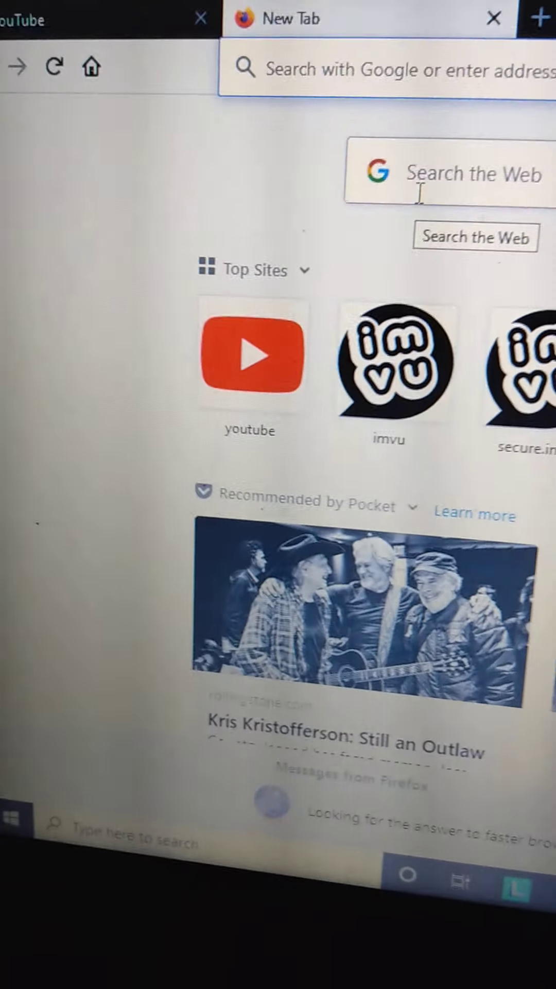
{"action": "type", "text": "imvu.com/"}
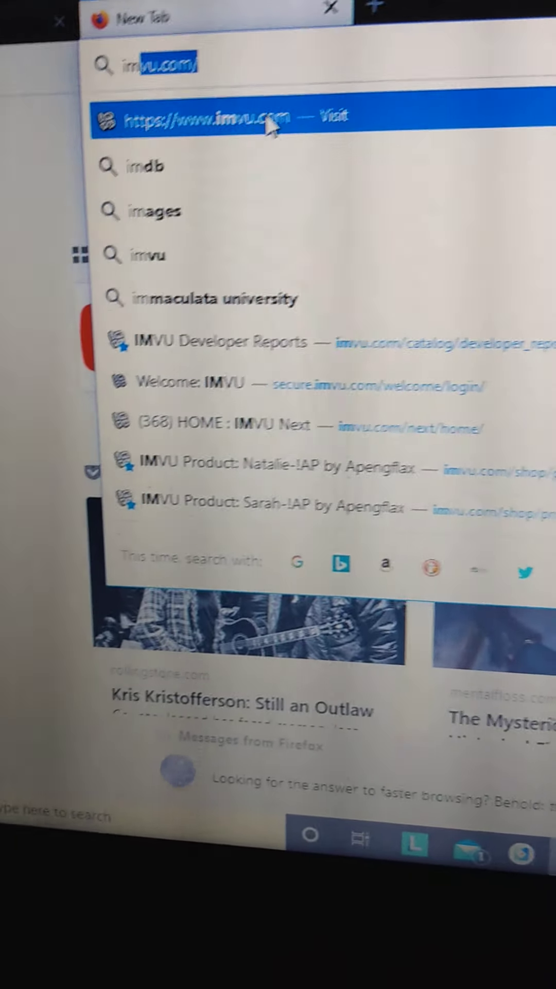
{"action": "left_click", "coordinate": [232, 123]}
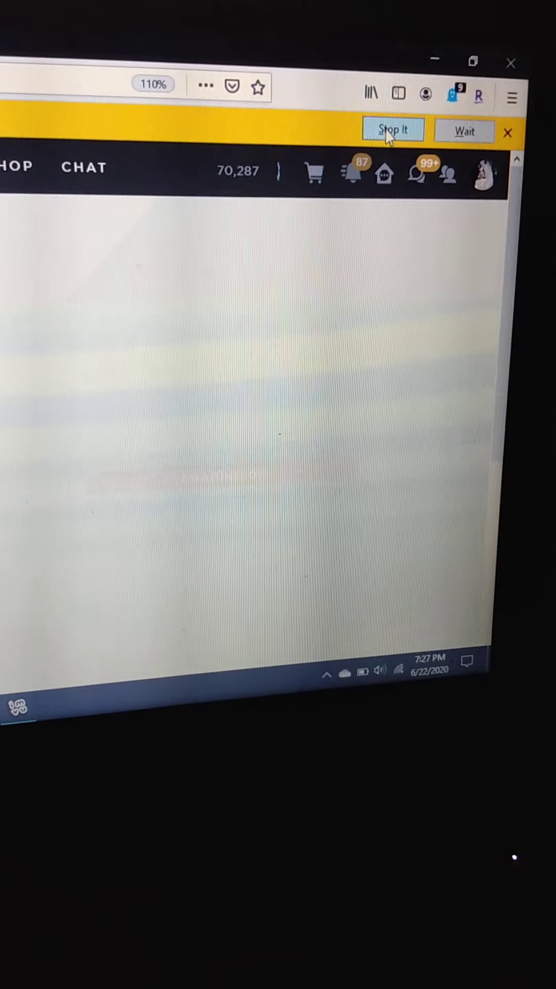
Step: Wait for imvu.com to load, then stop the unresponsive page from the slowdown warning
{"action": "left_click", "coordinate": [379, 122]}
Step: Right-click the stopped page to bring up the feed post with the bunny-ear avatar photo
{"action": "right_click", "coordinate": [367, 140]}
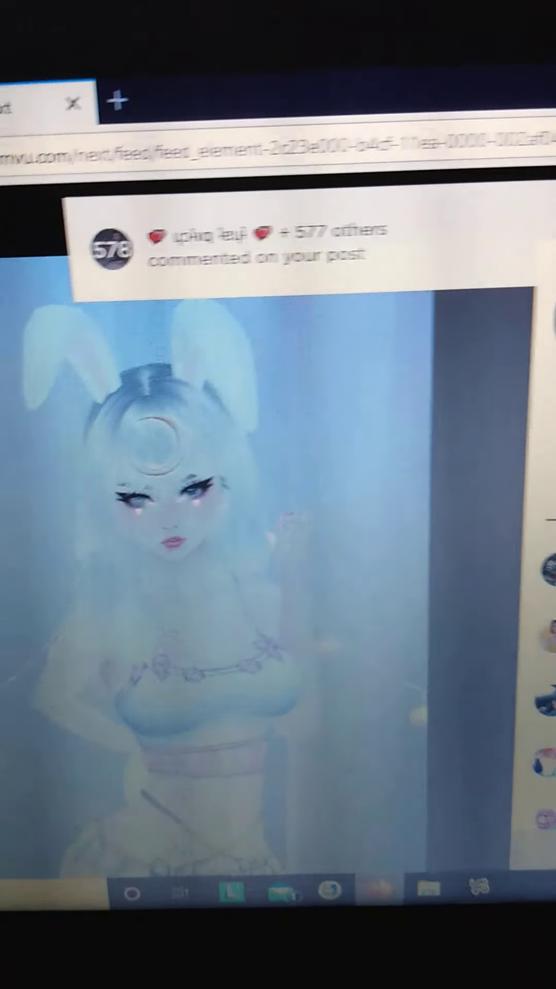
Step: Go back to the home page and open the SkyeEthereal profile card showing 13.6K followers
{"action": "key", "text": "alt+Left"}
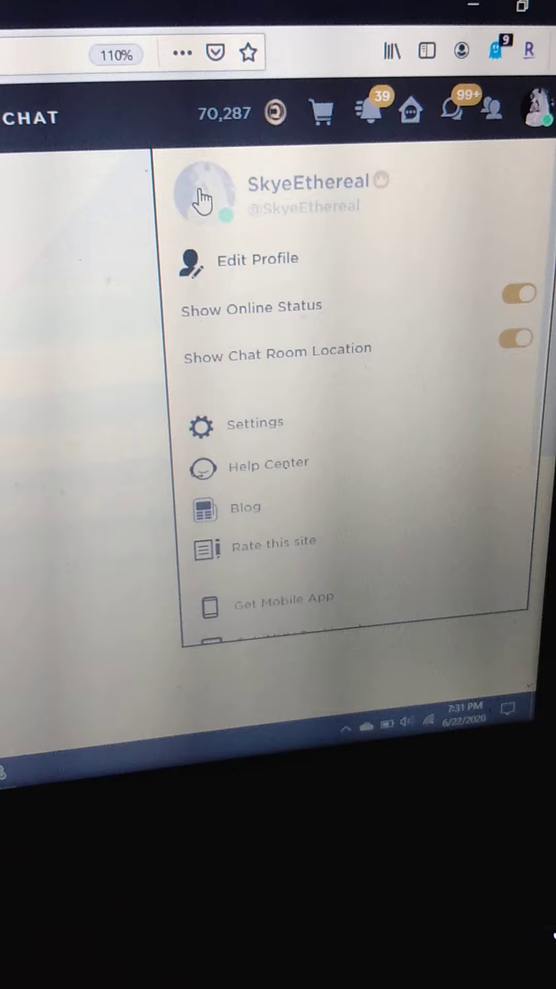
{"action": "left_click", "coordinate": [202, 197]}
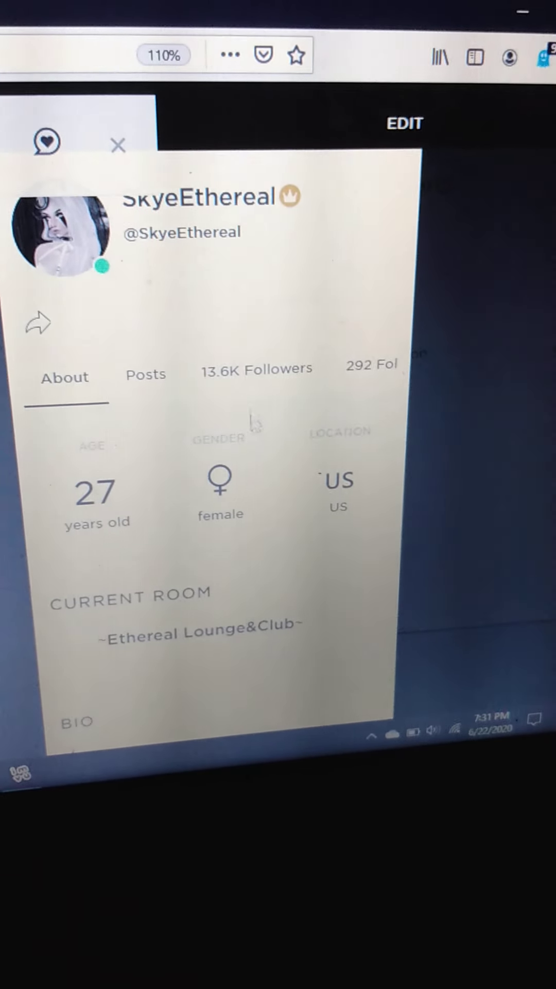